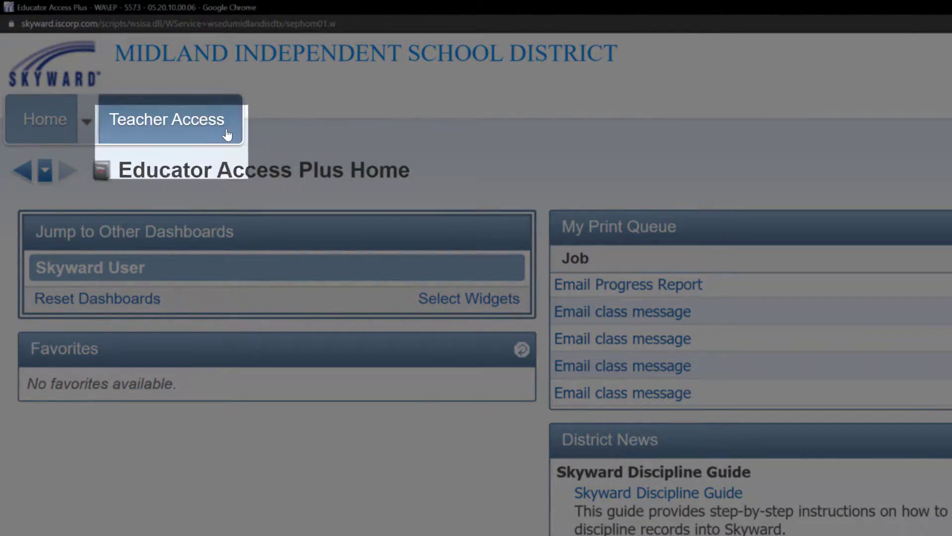
- Open the Email Progress Report for all classes from Teacher Access
{"action": "left_click", "coordinate": [230, 134]}
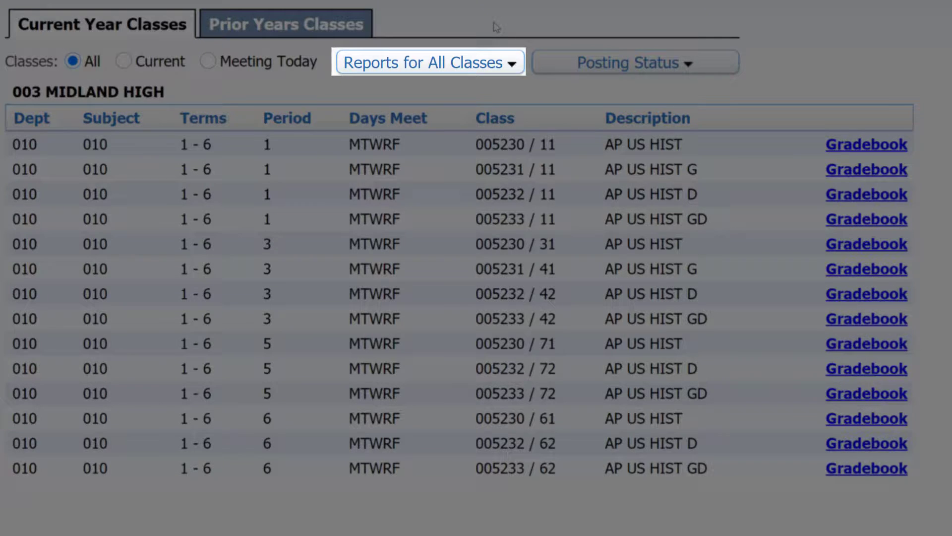
{"action": "left_click", "coordinate": [499, 68]}
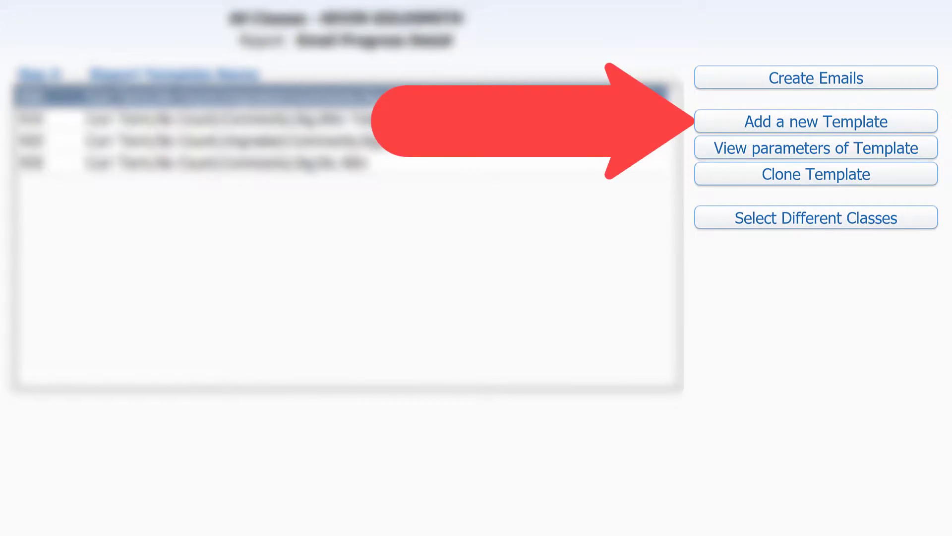
- Add a new report template named 'Failing Students'
{"action": "left_click", "coordinate": [931, 126]}
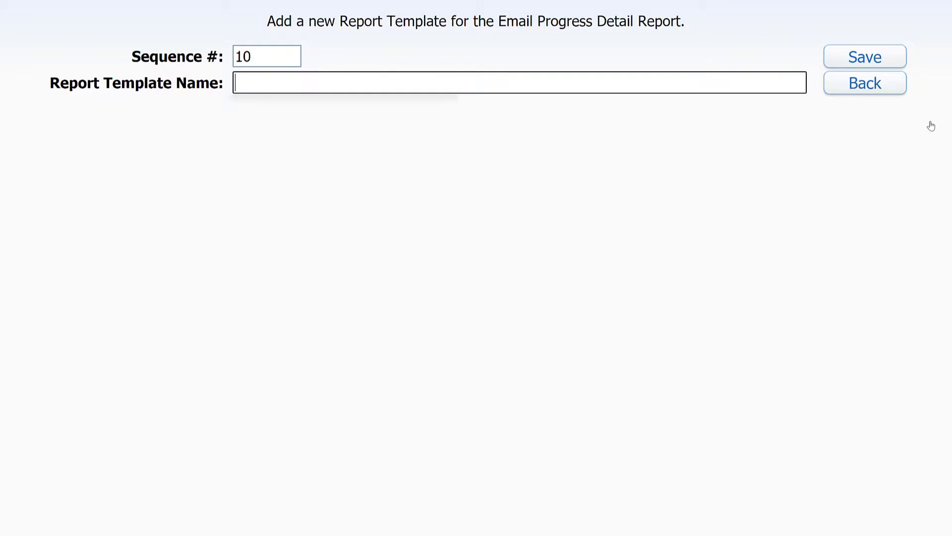
{"action": "type", "text": "Failing Students"}
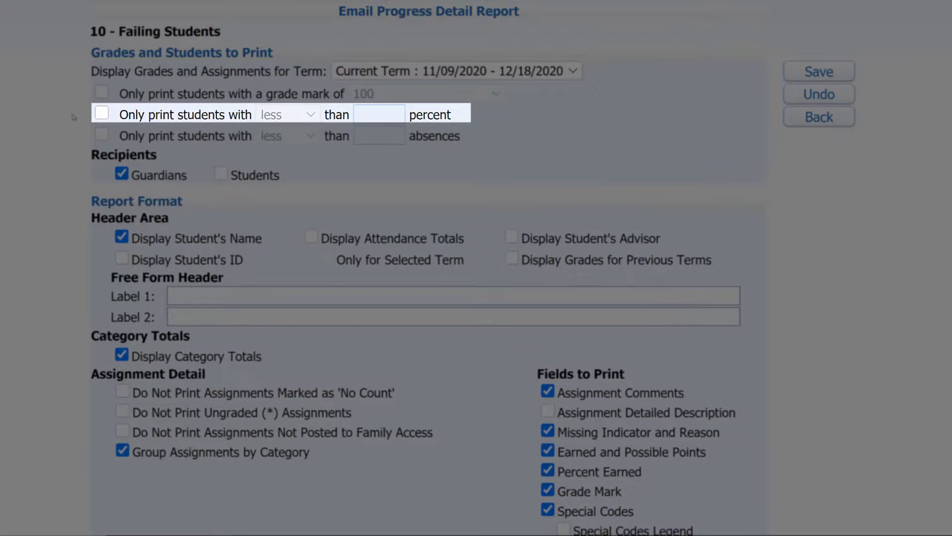
- Print only students below 70 percent and add students as recipients alongside guardians
{"action": "left_click", "coordinate": [102, 113]}
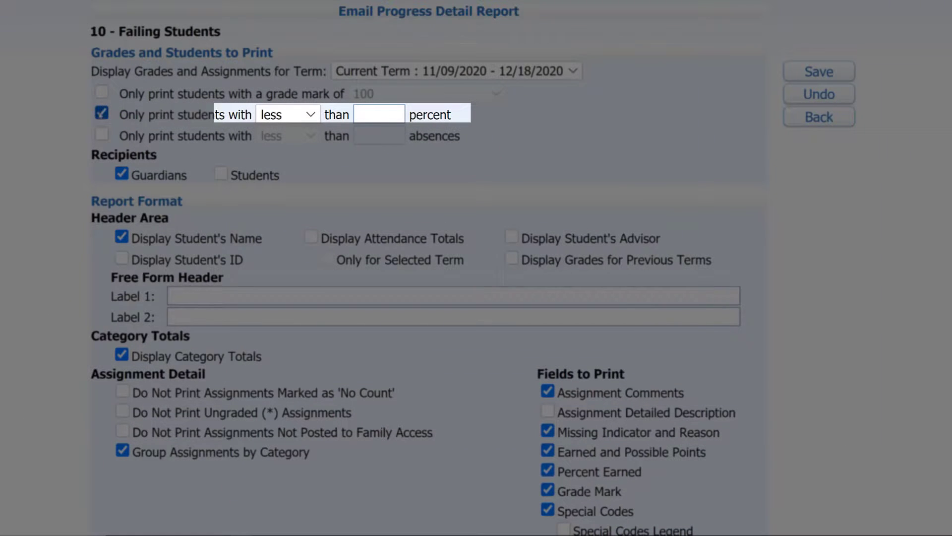
{"action": "left_click", "coordinate": [383, 114]}
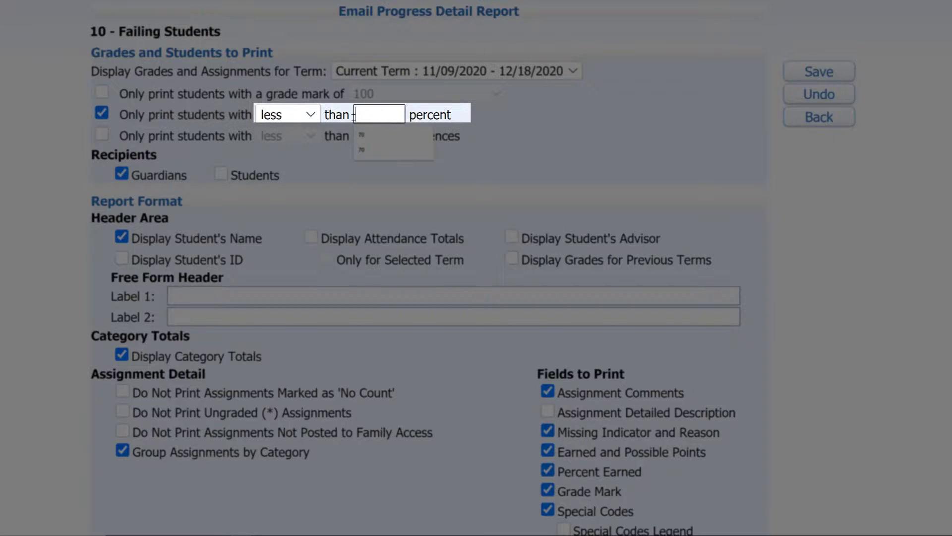
{"action": "type", "text": "70"}
{"action": "key", "text": "Tab"}
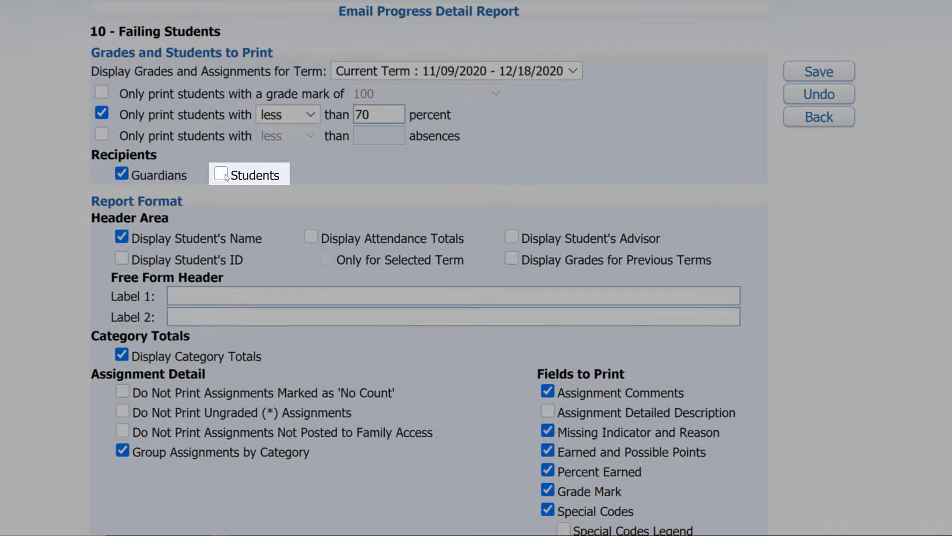
{"action": "left_click", "coordinate": [226, 175]}
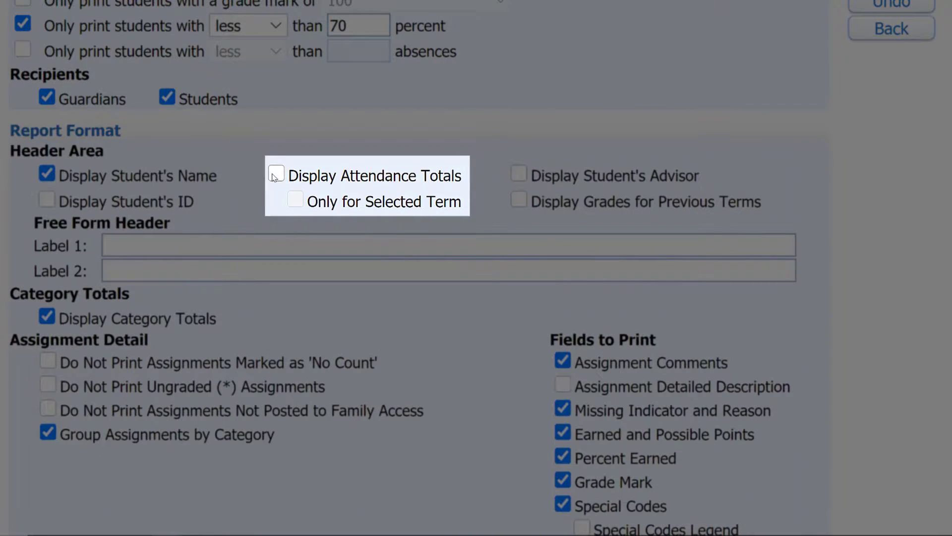
- Show selected-term attendance totals, advisor, previous-term grades and student ID in the header
{"action": "left_click", "coordinate": [275, 174]}
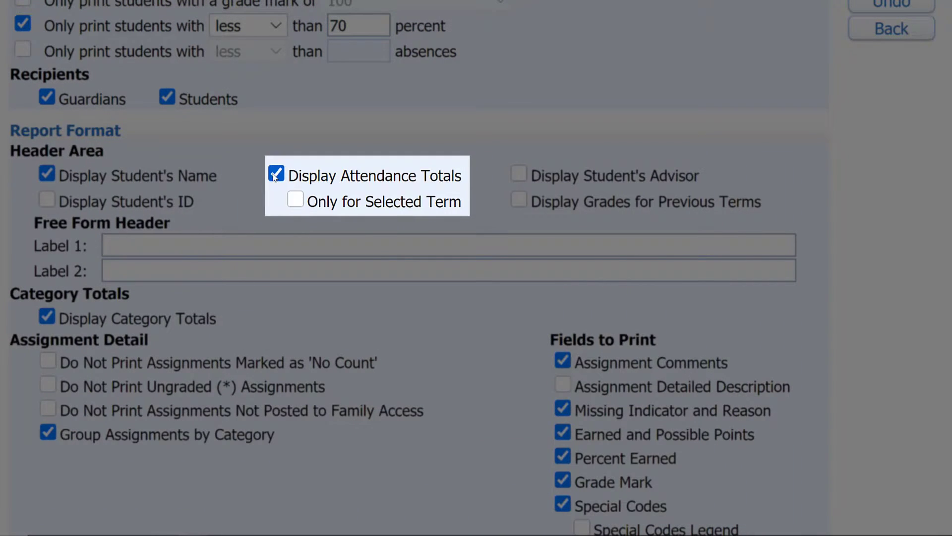
{"action": "left_click", "coordinate": [294, 199]}
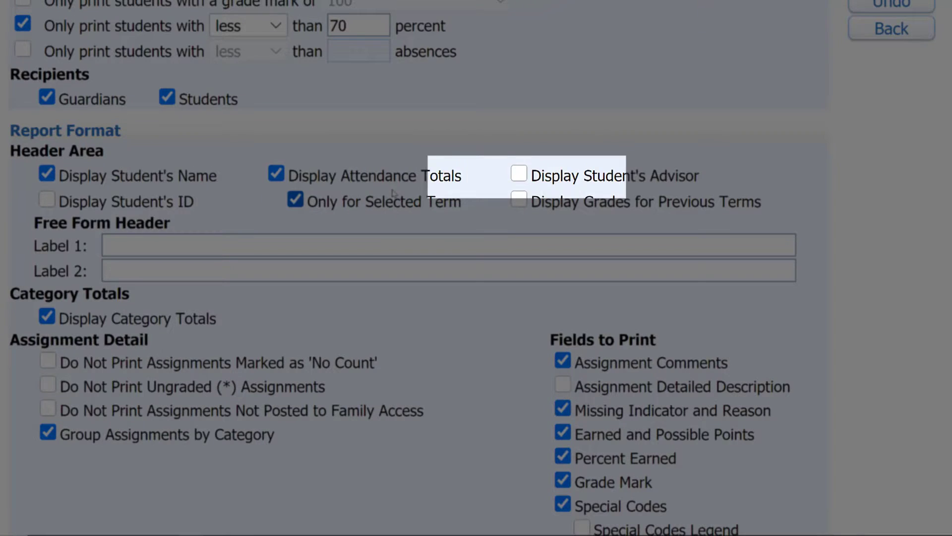
{"action": "left_click", "coordinate": [519, 176]}
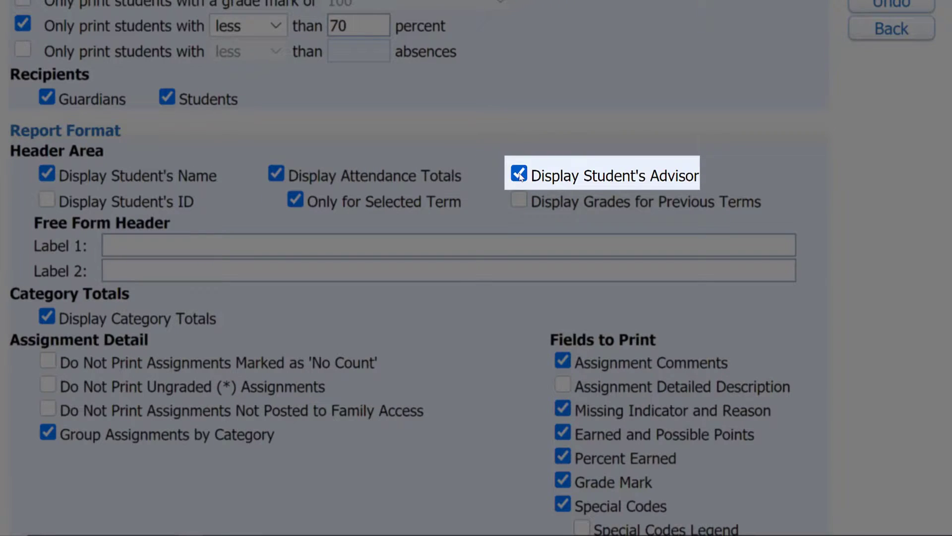
{"action": "left_click", "coordinate": [518, 199]}
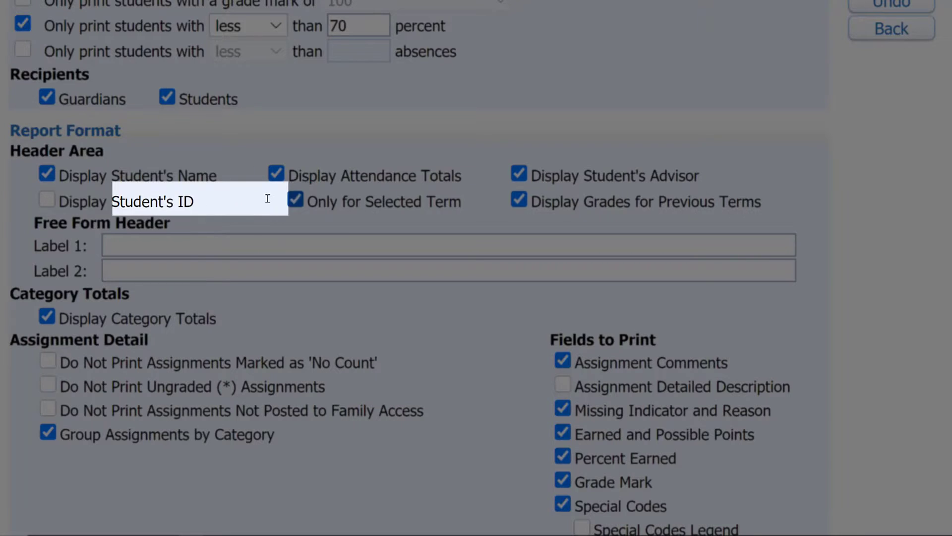
{"action": "left_click", "coordinate": [46, 199]}
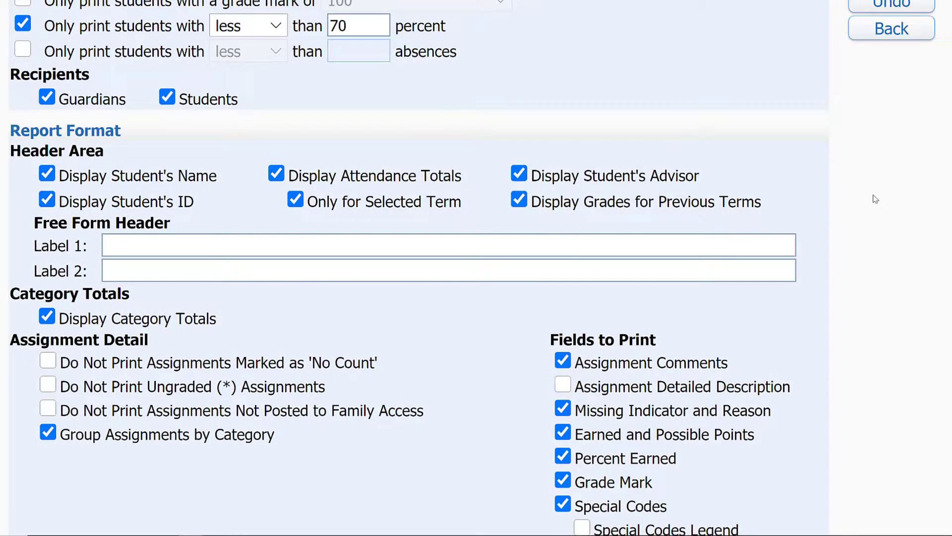
- Scroll down through the template's footer options and back up
{"action": "scroll", "coordinate": [875, 199], "scroll_direction": "down", "scroll_amount": 10}
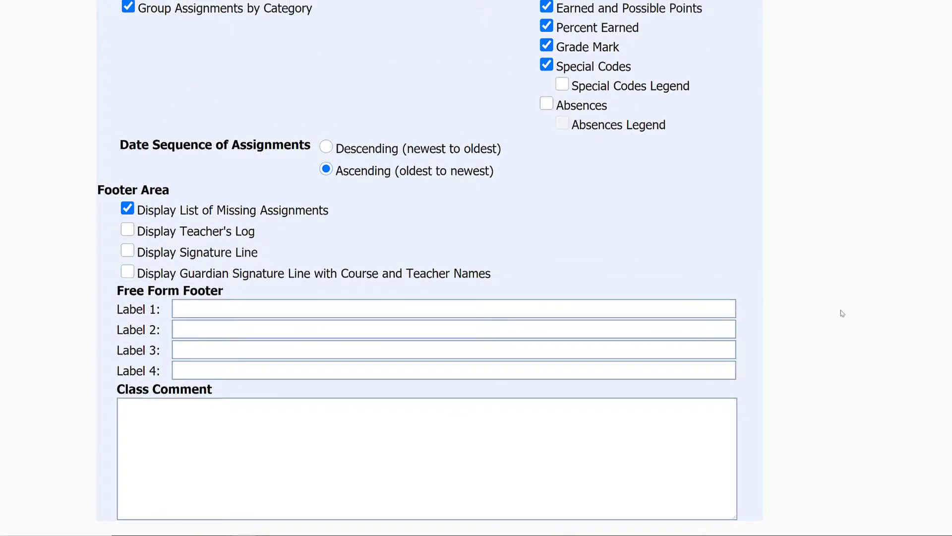
{"action": "scroll", "coordinate": [807, 334], "scroll_direction": "up", "scroll_amount": 10}
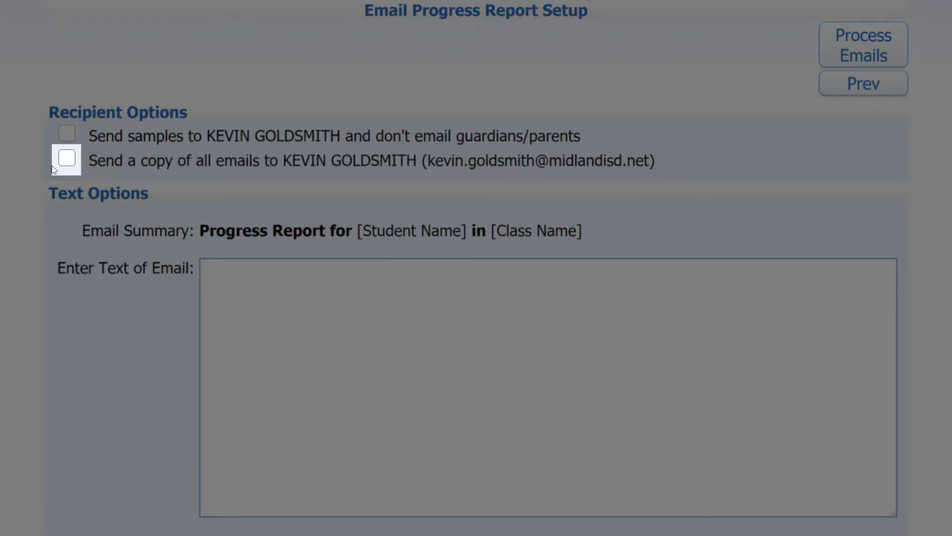
- Turn on sending yourself a copy of every progress report email
{"action": "left_click", "coordinate": [66, 158]}
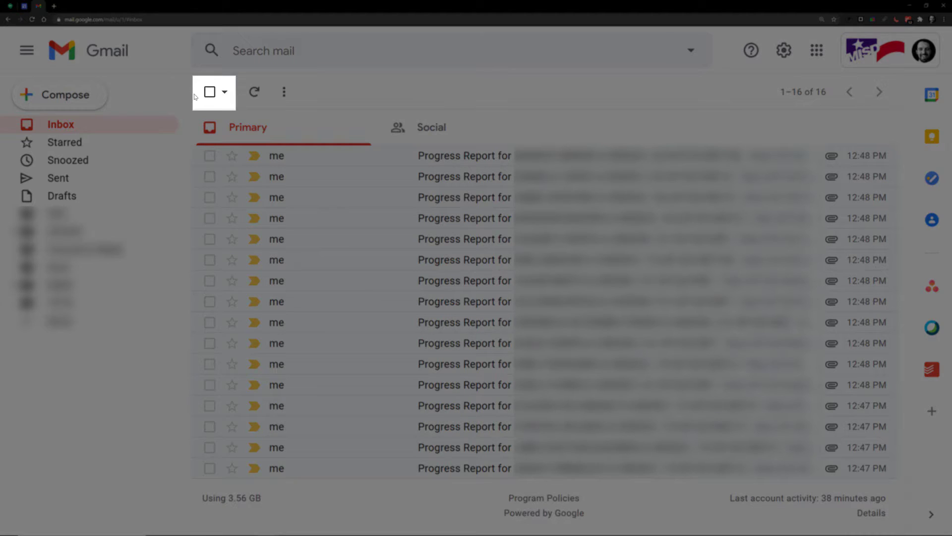
- Select all sixteen progress report copies and filter messages like these
{"action": "left_click", "coordinate": [207, 95]}
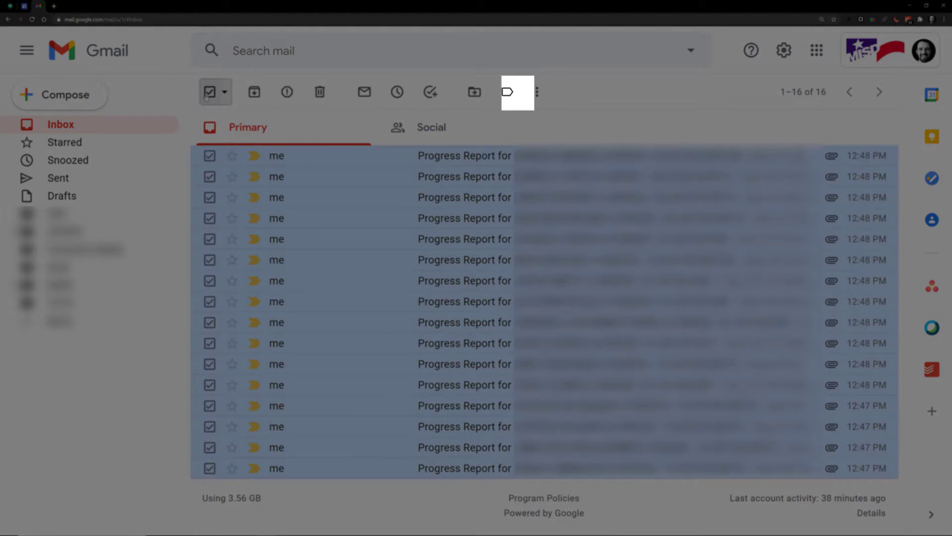
{"action": "left_click", "coordinate": [532, 99]}
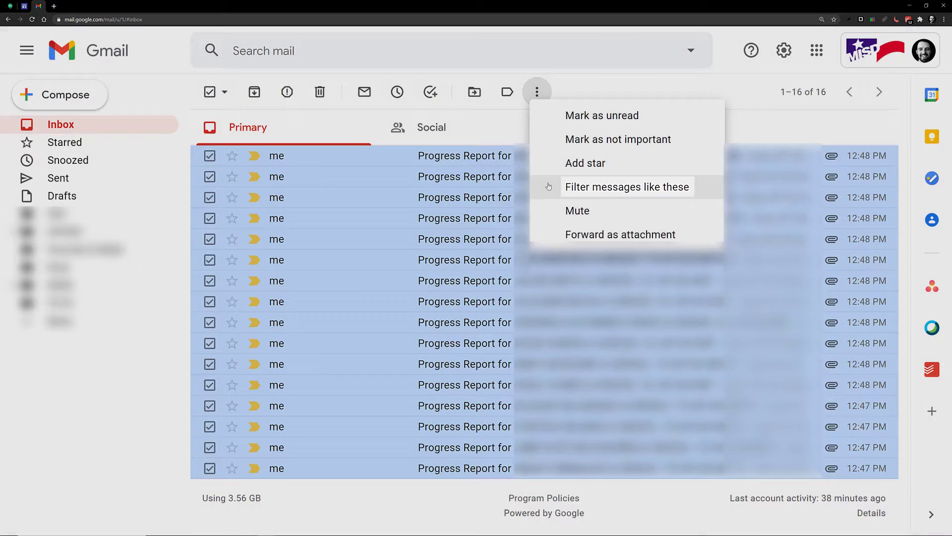
{"action": "left_click", "coordinate": [548, 186]}
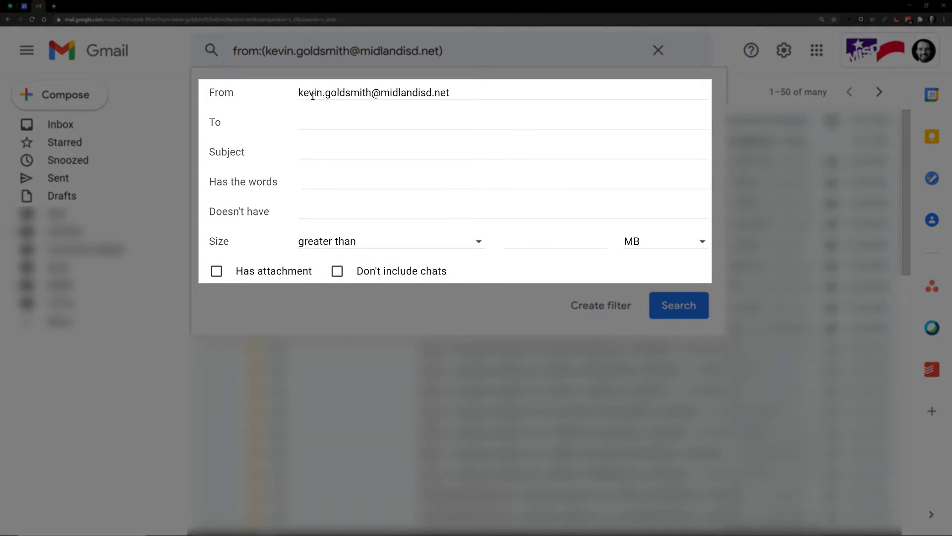
- Replace the prefilled sender criterion with subject 'Progress report for'
{"action": "left_click", "coordinate": [283, 98]}
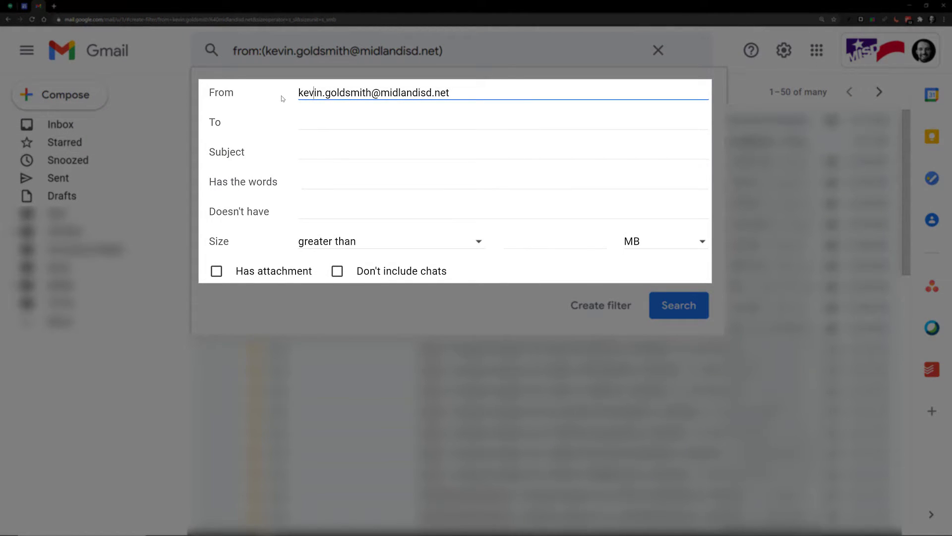
{"action": "key", "text": "ctrl+a"}
{"action": "key", "text": "BackSpace"}
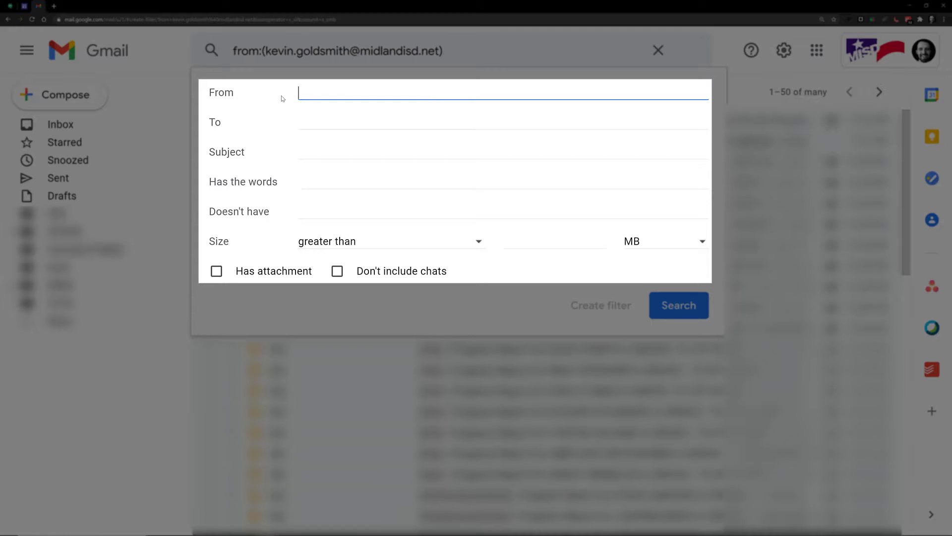
{"action": "left_click", "coordinate": [311, 152]}
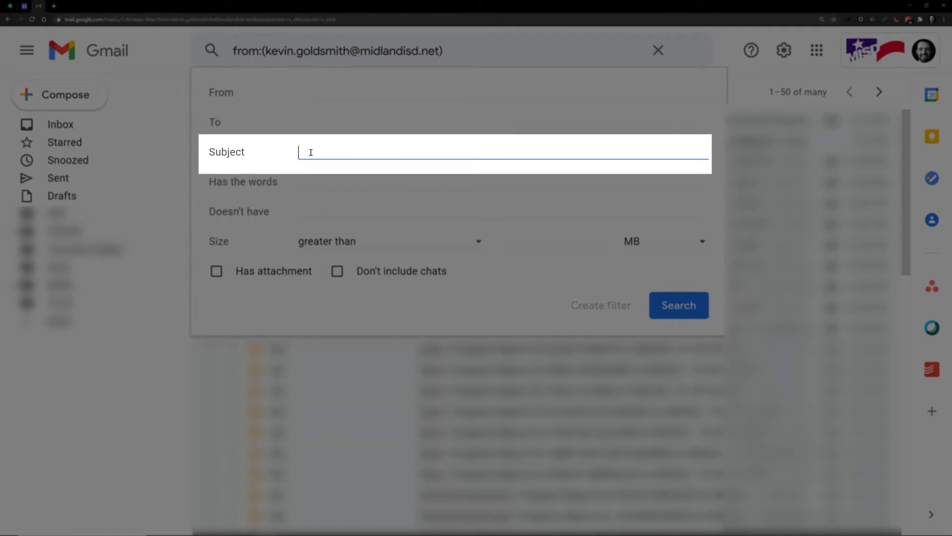
{"action": "type", "text": "Progress repo"}
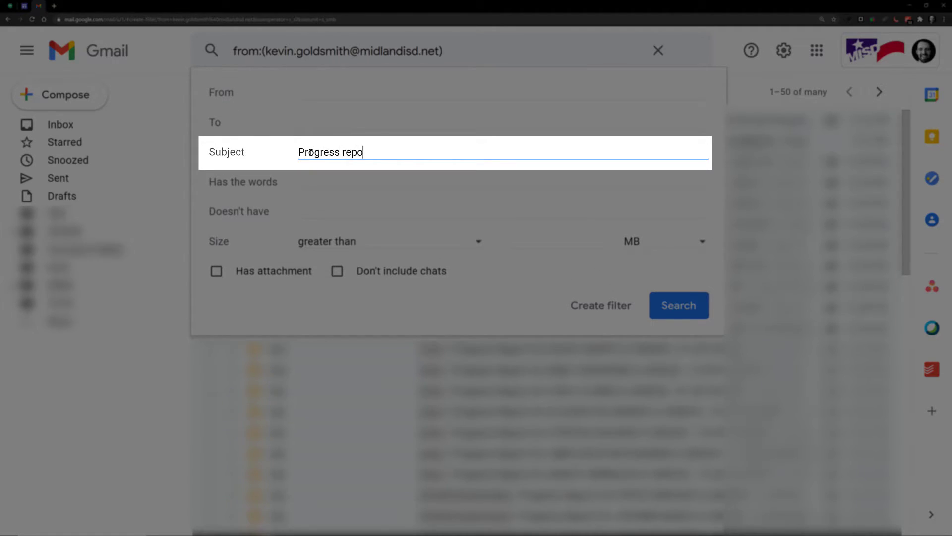
{"action": "type", "text": "rt for"}
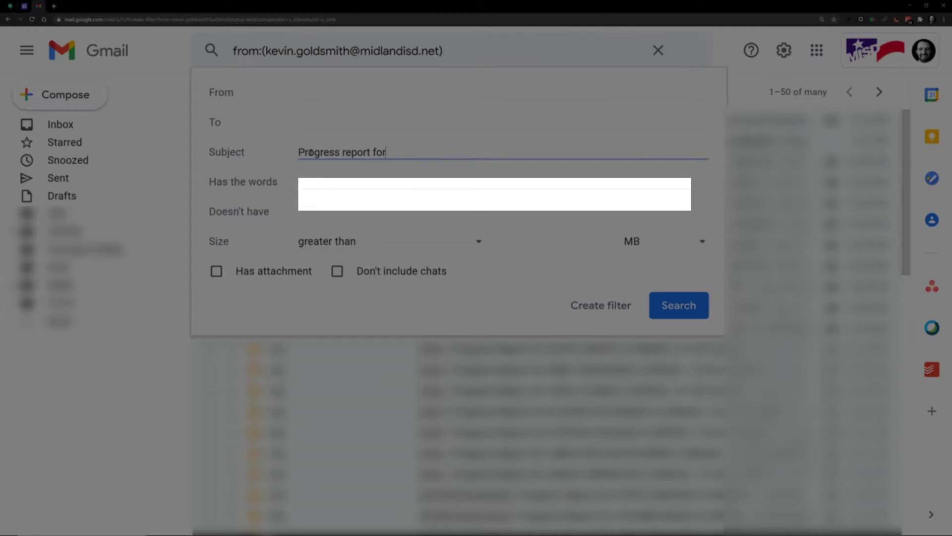
{"action": "left_click", "coordinate": [606, 298]}
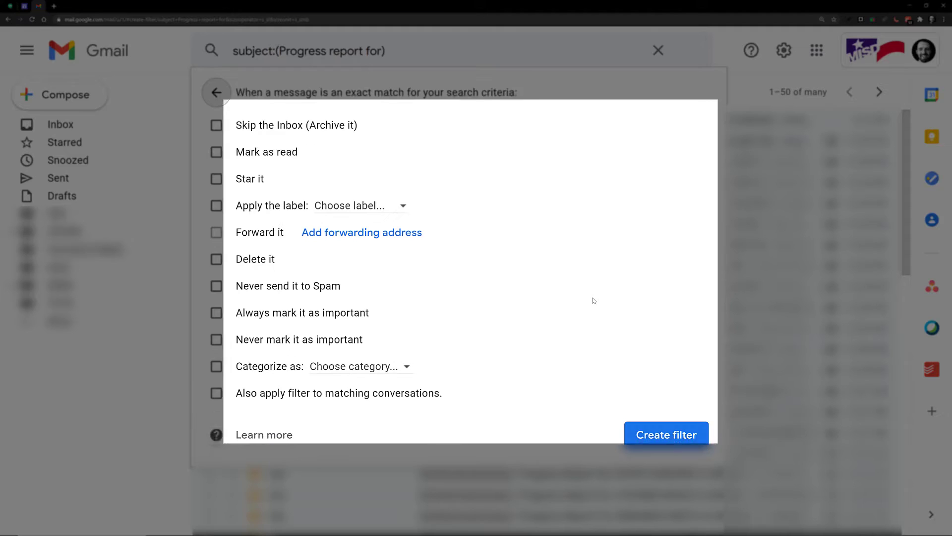
- Have the filter skip the inbox and apply a new label
{"action": "left_click", "coordinate": [214, 127]}
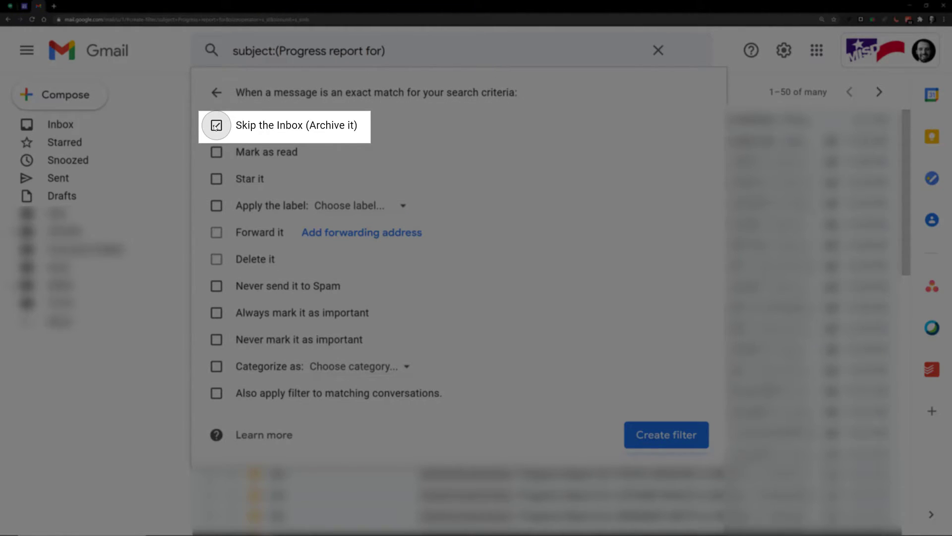
{"action": "left_click", "coordinate": [216, 207]}
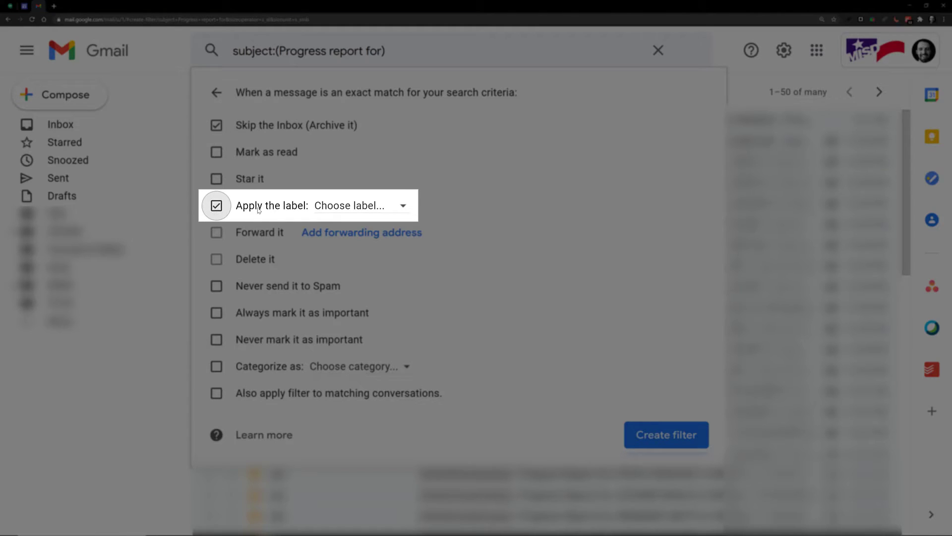
{"action": "left_click", "coordinate": [342, 208]}
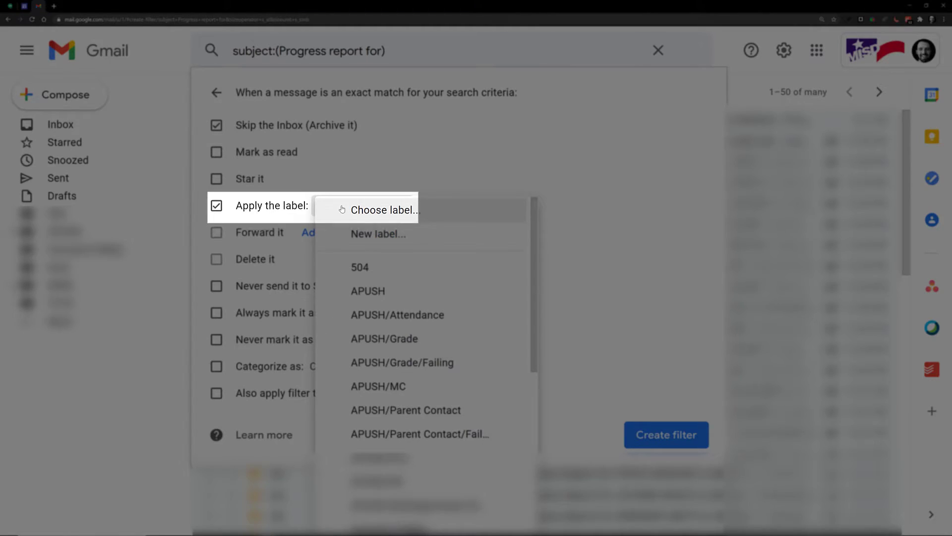
{"action": "left_click", "coordinate": [353, 233]}
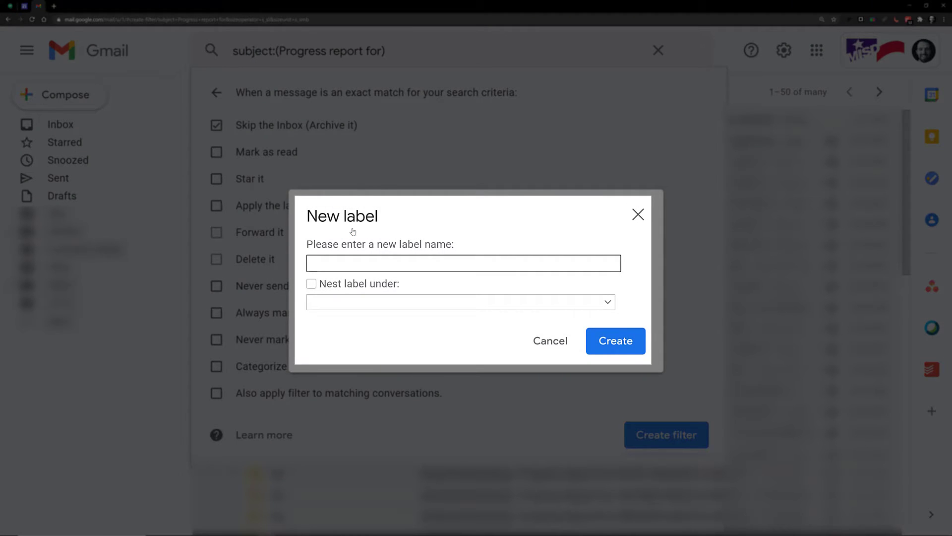
- Name the new label 'Confirmation' and create it
{"action": "type", "text": "Conf"}
{"action": "type", "text": "irmation"}
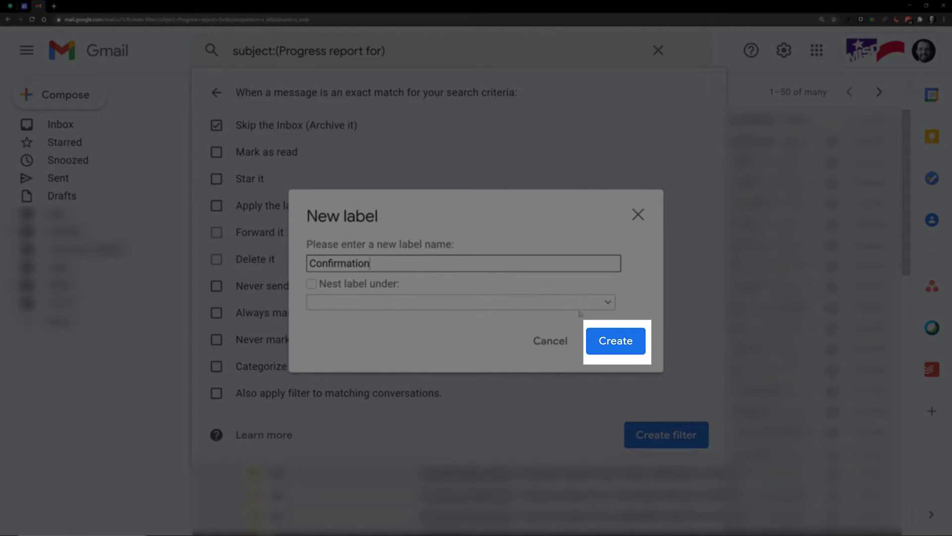
{"action": "left_click", "coordinate": [612, 341]}
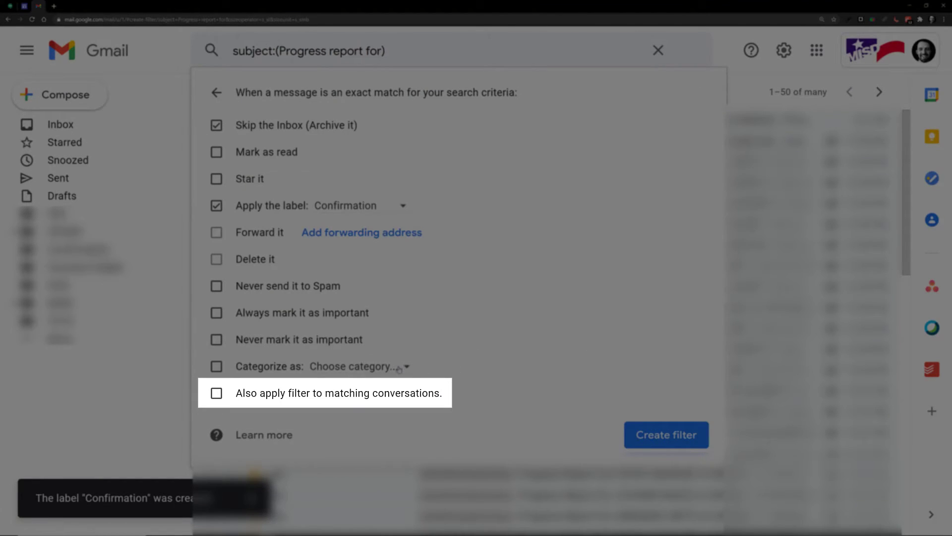
- Create the Gmail filter and apply it to existing matching conversations, clearing the Primary inbox
{"action": "left_click", "coordinate": [216, 393]}
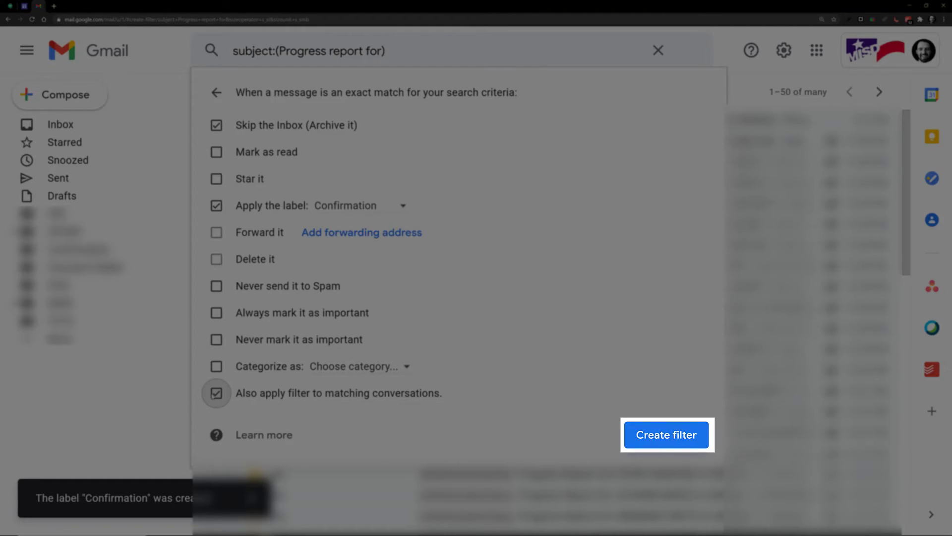
{"action": "left_click", "coordinate": [634, 430]}
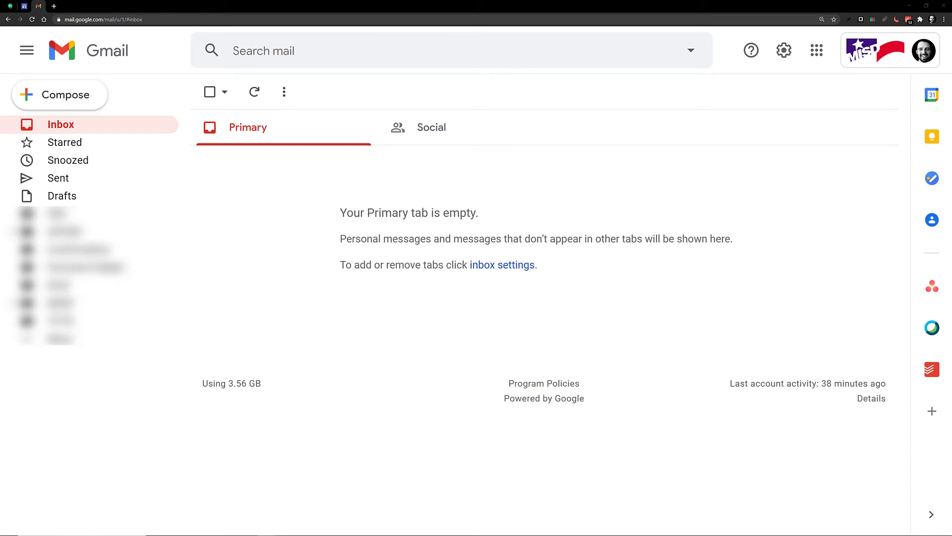